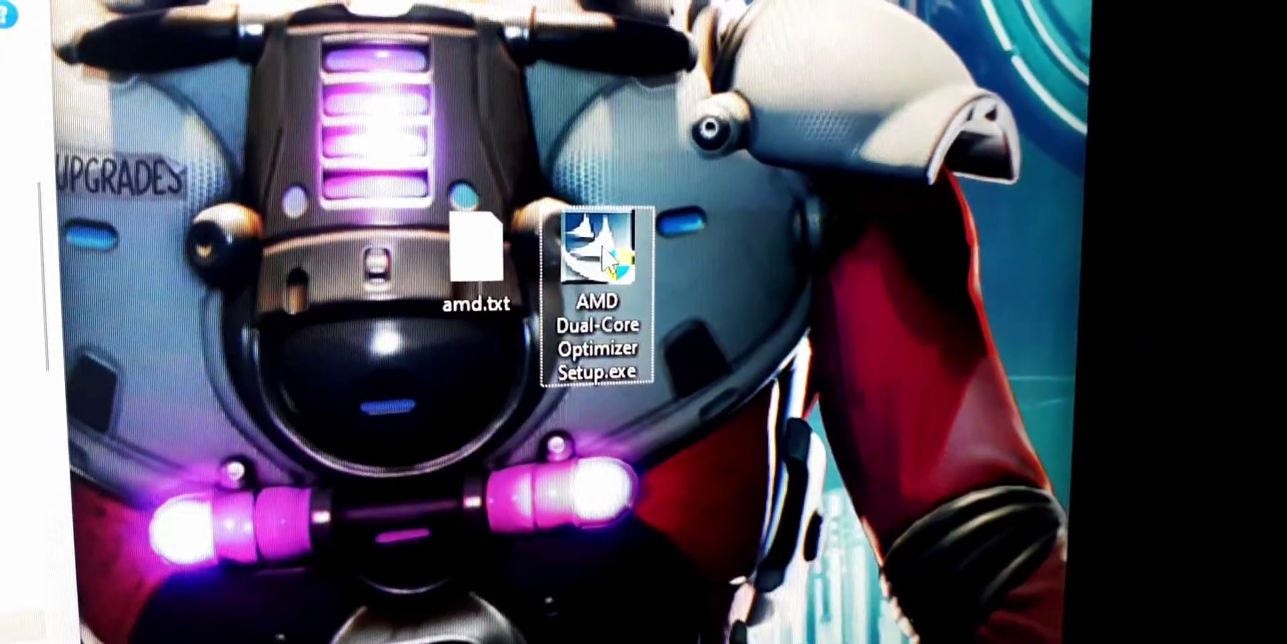
Step: Cancel the AMD Dual-Core Optimizer setup after its welcome page and close Programs and Features
double_click(606, 257)
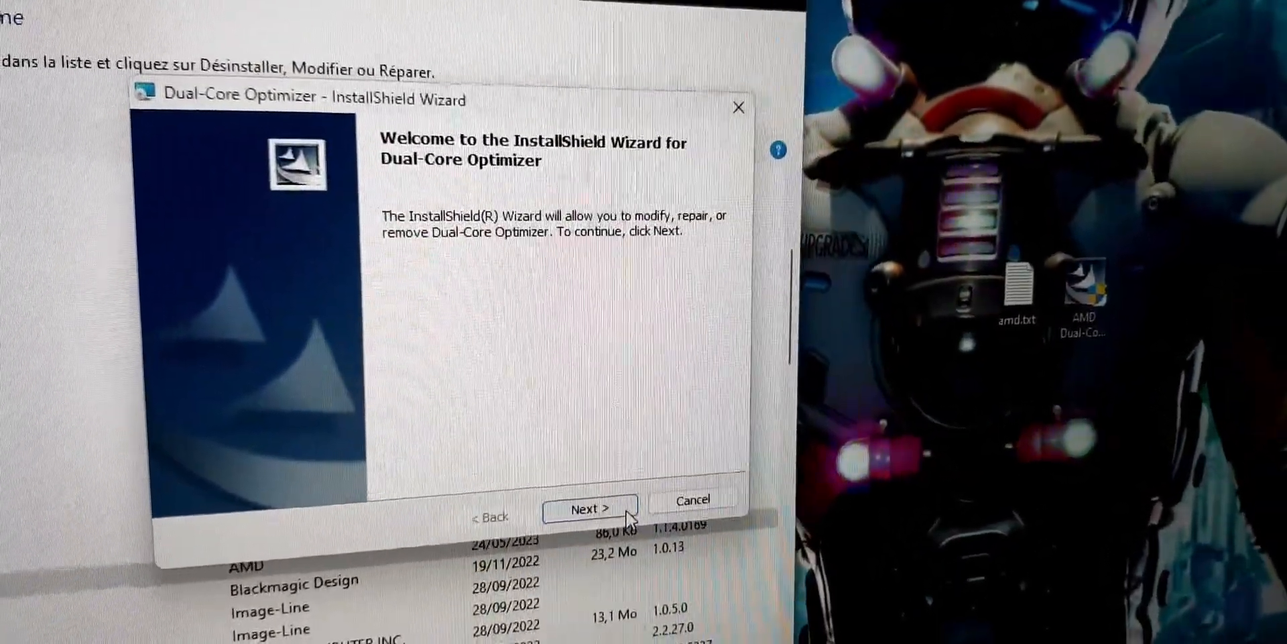
click(639, 511)
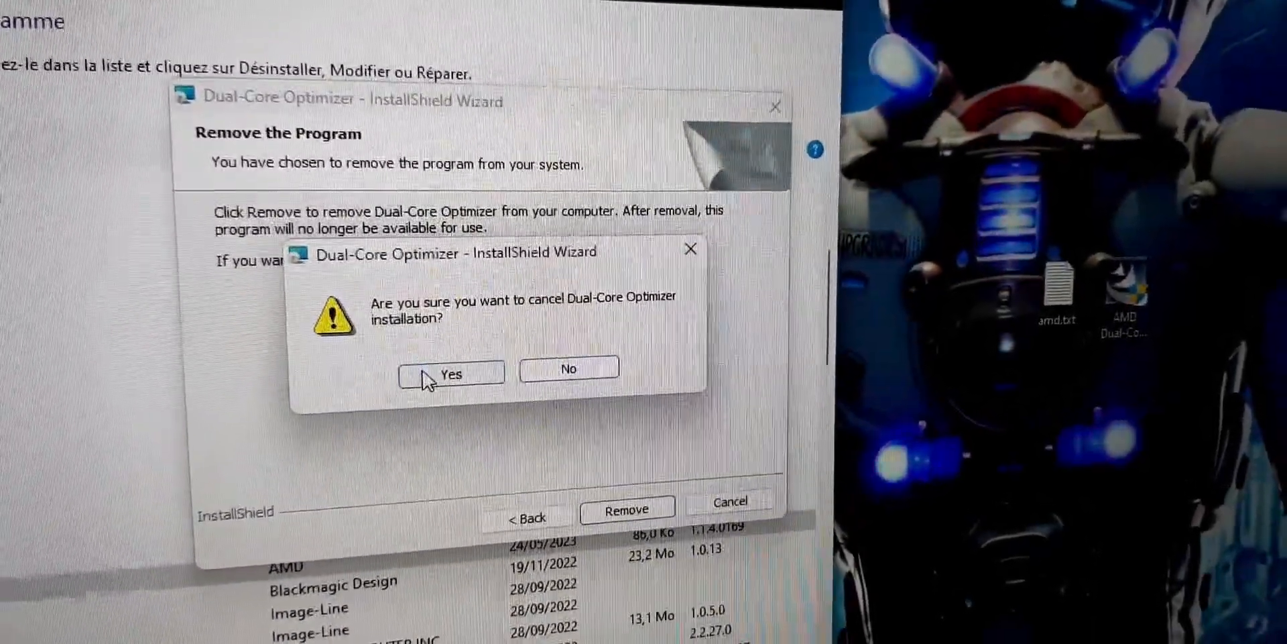
click(462, 381)
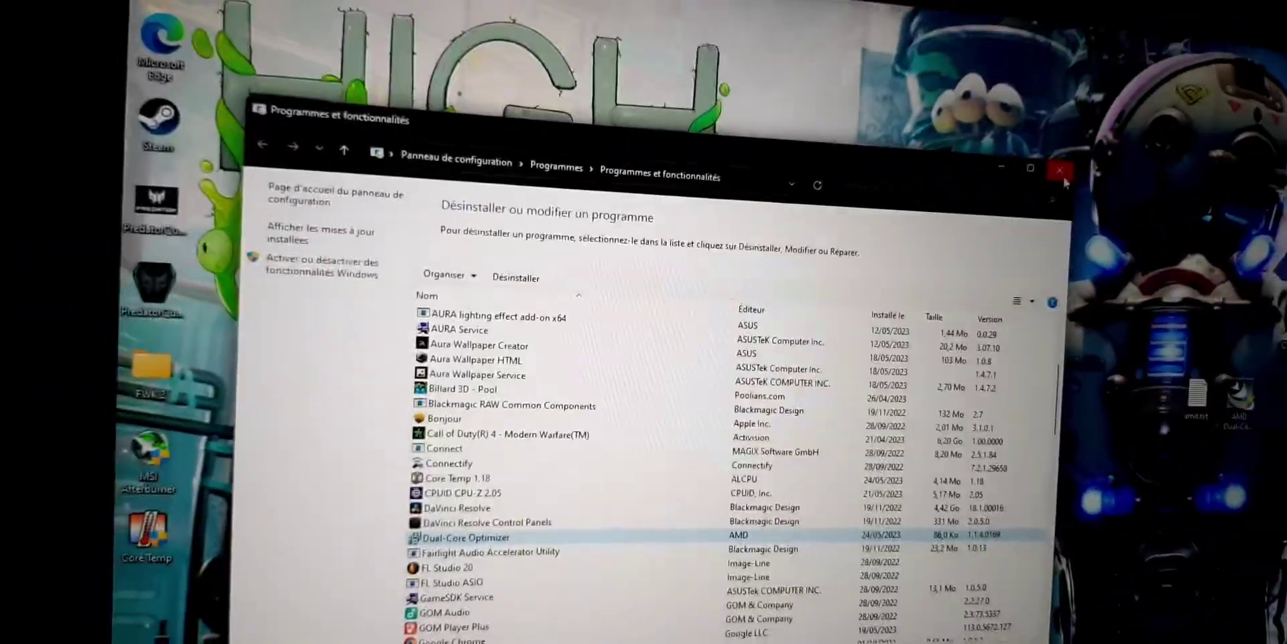
click(1034, 78)
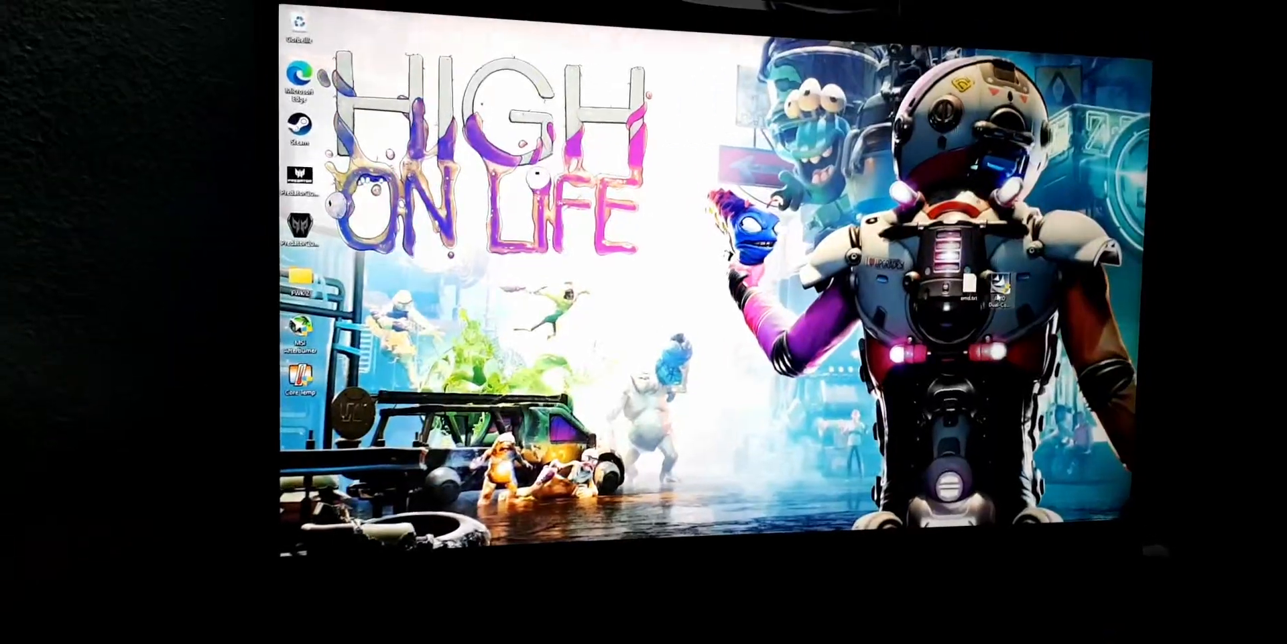
mouse_move(694, 324)
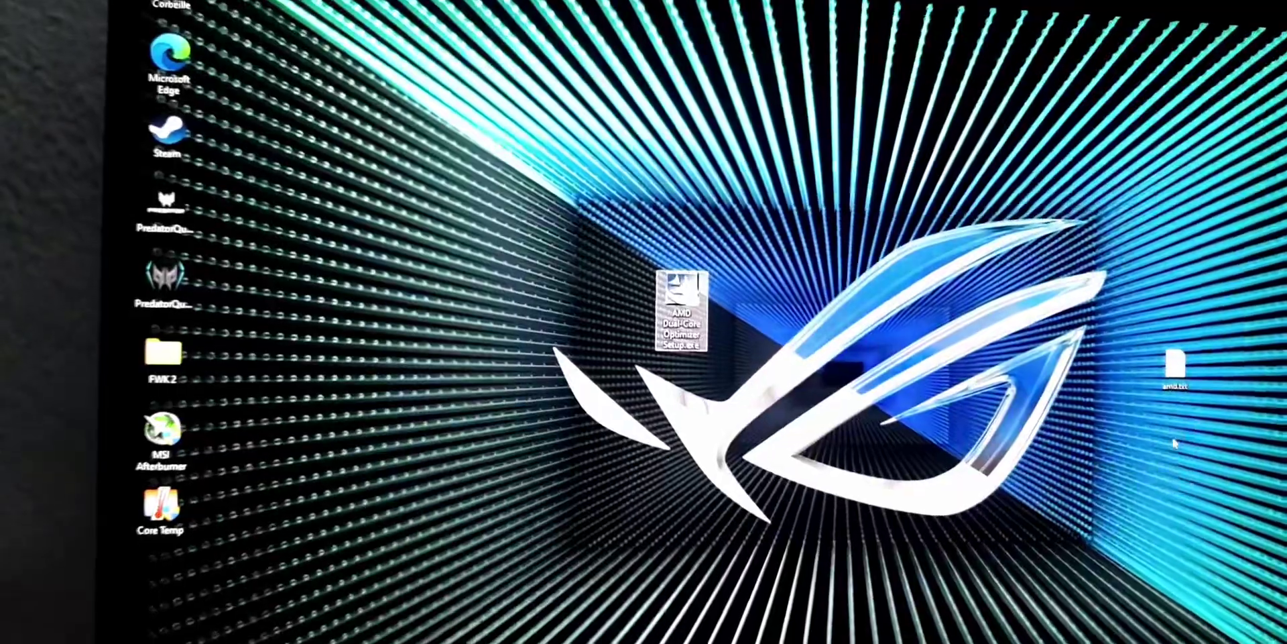
Step: Move the AMD setup file below amd.txt on the desktop and launch Armoury Crate
drag(683, 307, 1175, 443)
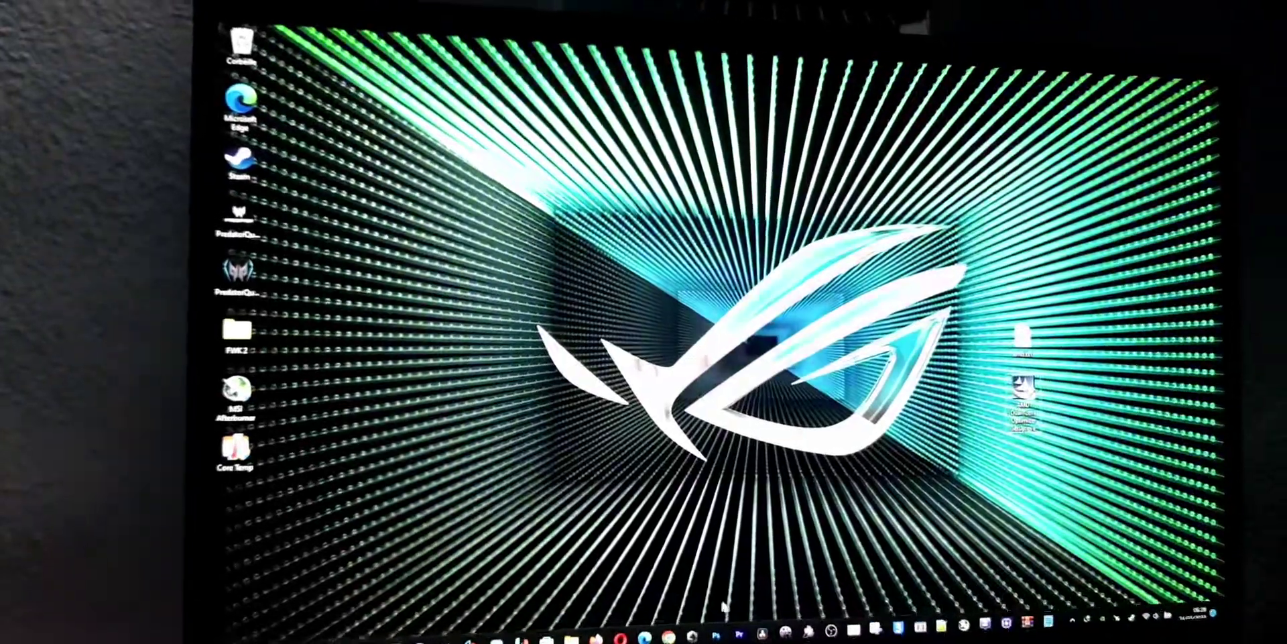
click(860, 636)
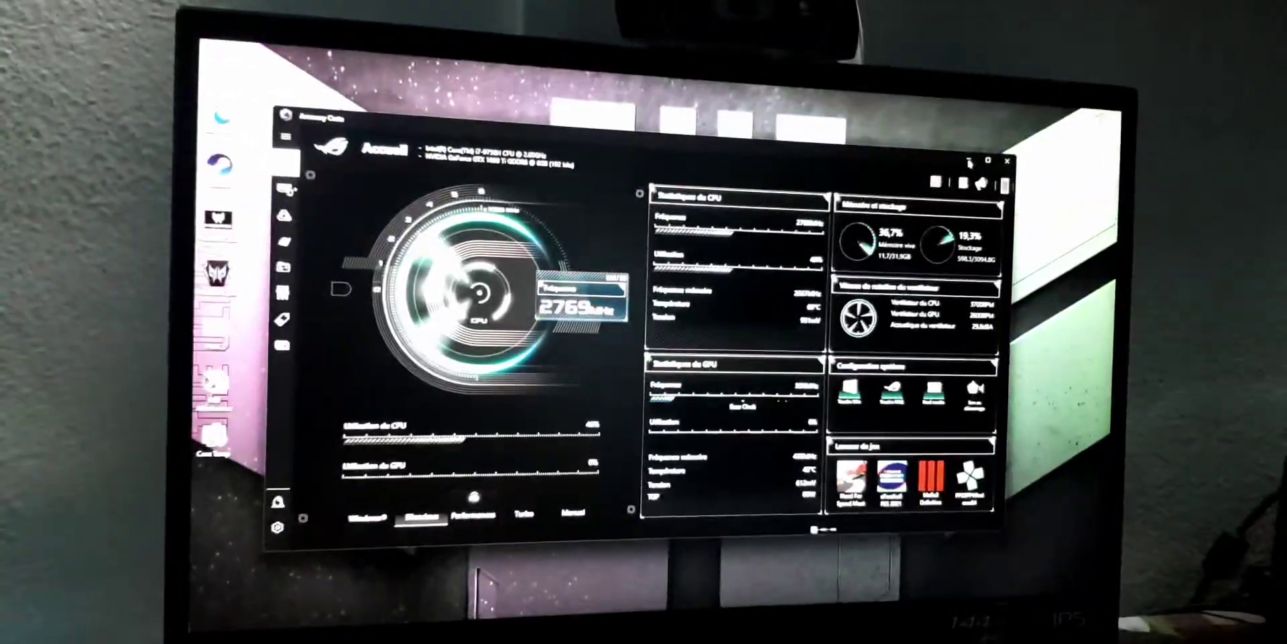
Step: Minimize the Armoury Crate dashboard to reveal the desktop
click(969, 159)
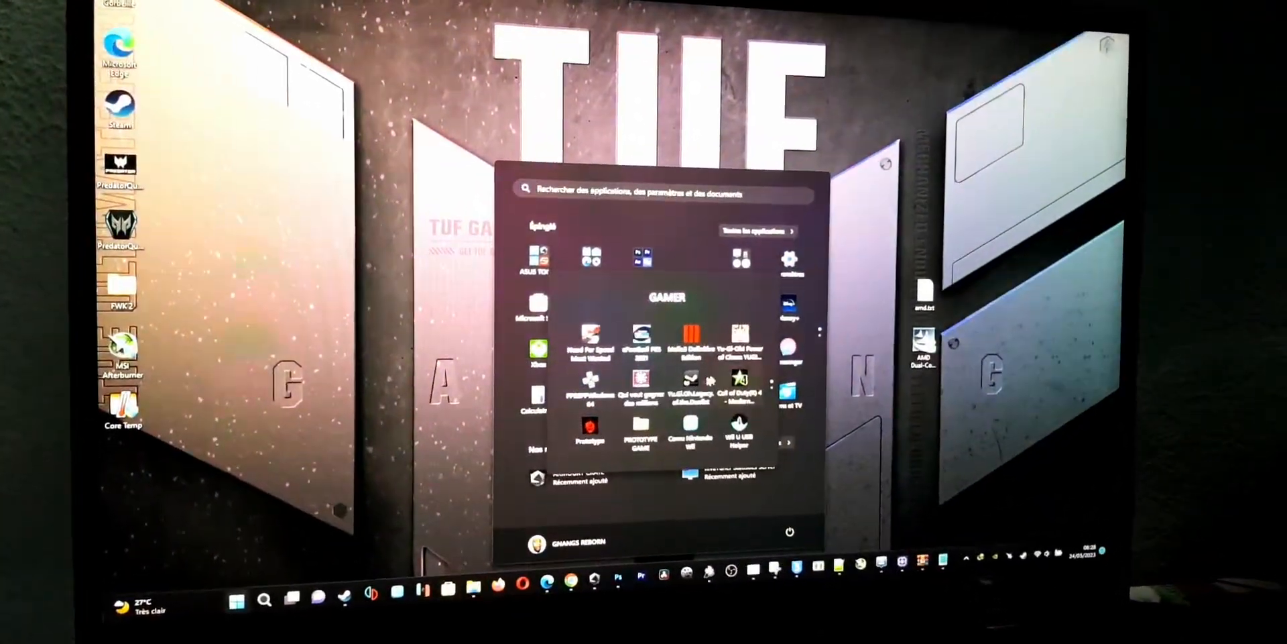
Step: Dismiss the Start menu app list with the Windows key
key(super)
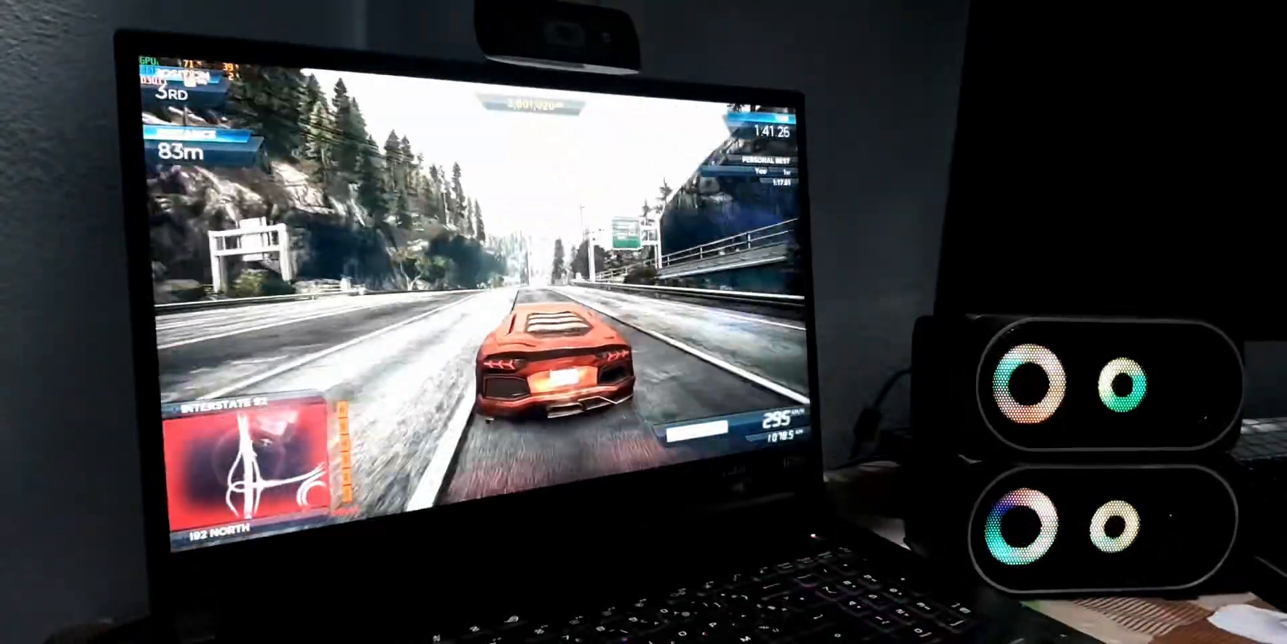
Step: Pause the race and confirm a restart into the Trail Blazer sprint intro
key(Escape)
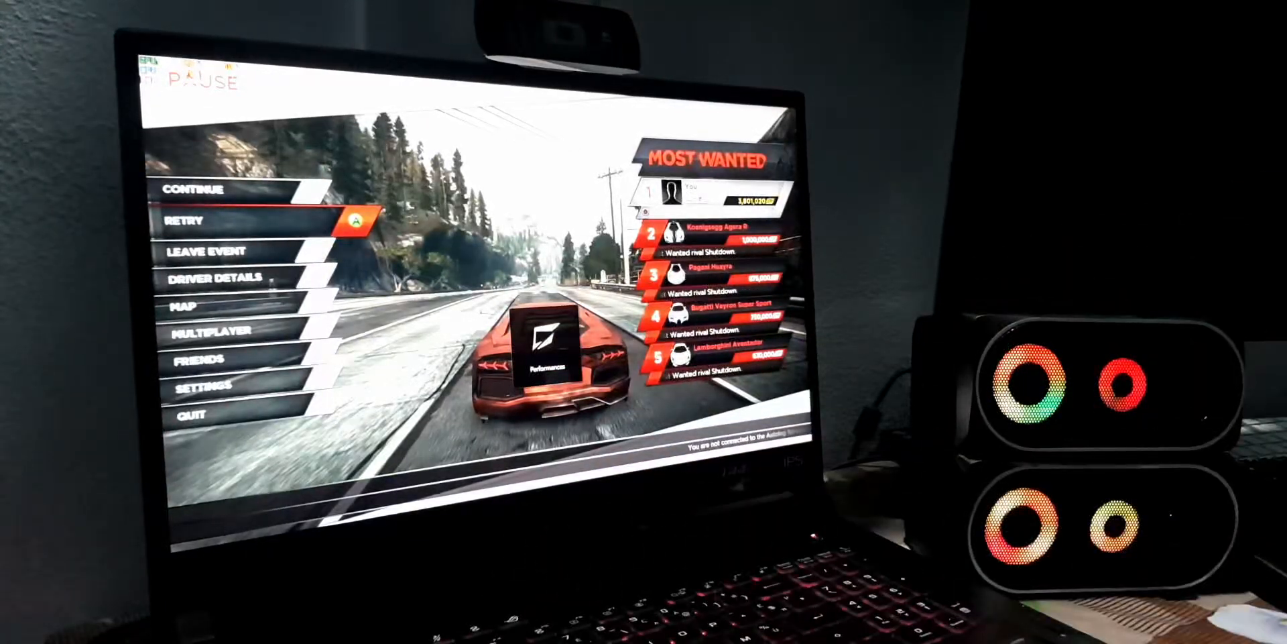
key(Return)
key(Return)
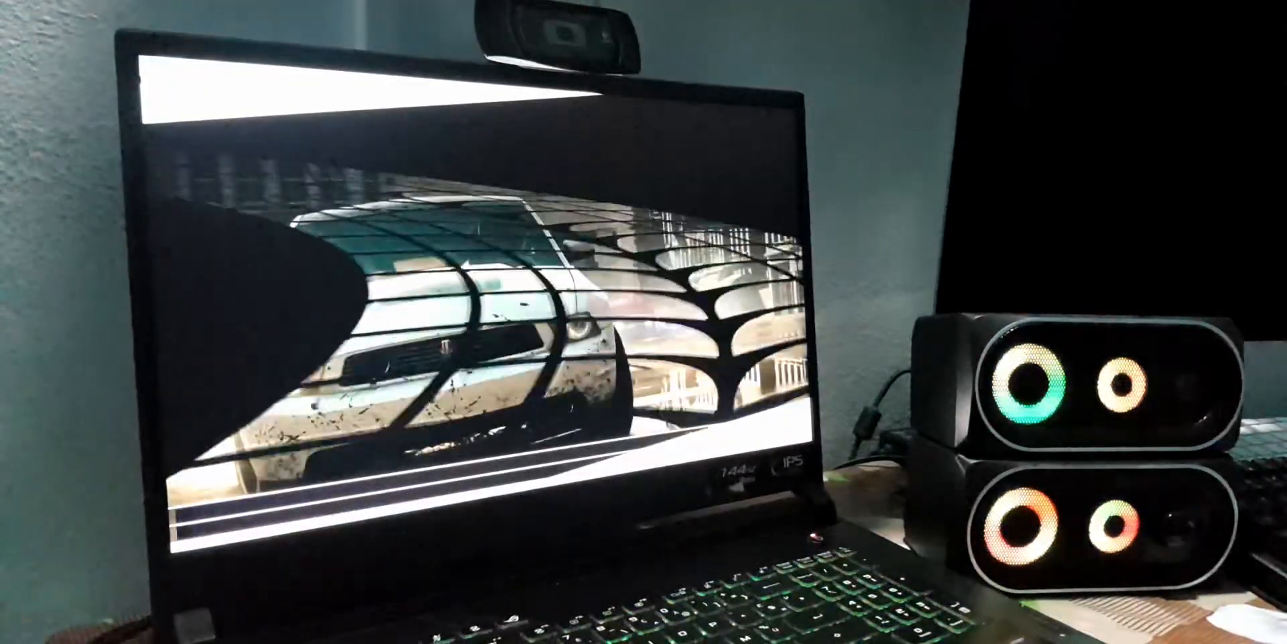